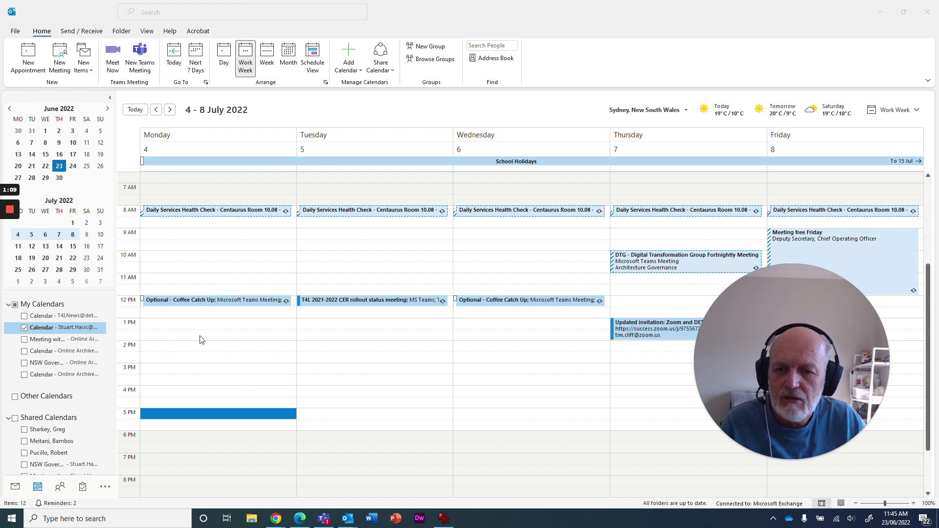
Step: Start a Monday 1 PM appointment, trying other end times before keeping 1:30 PM
double_click(155, 326)
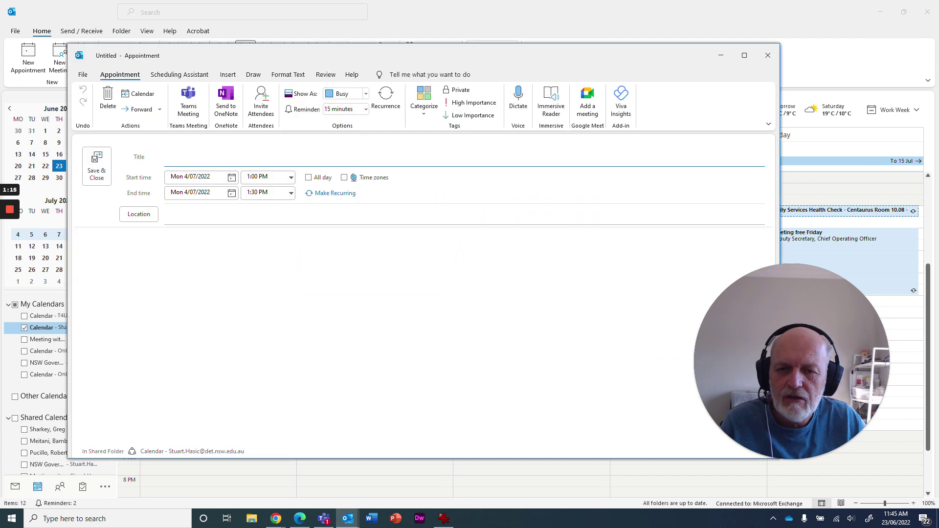
click(291, 192)
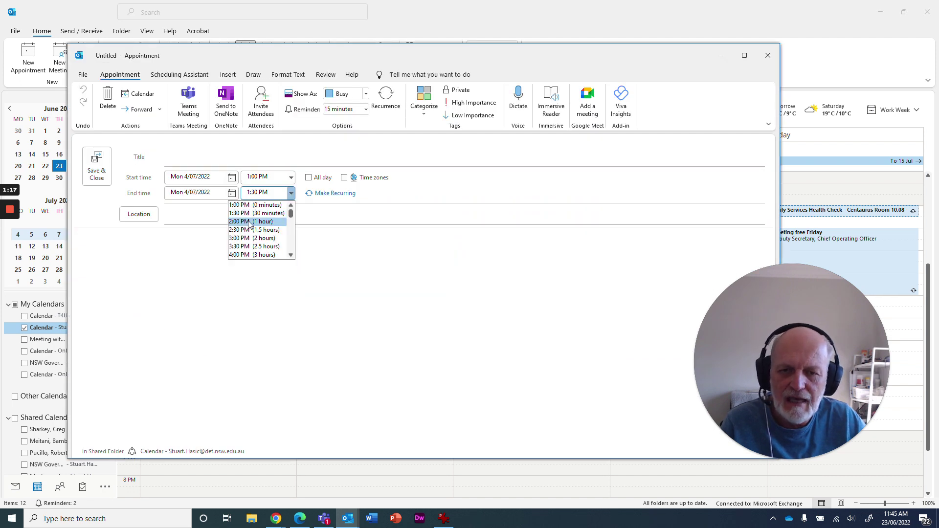
click(250, 222)
click(290, 192)
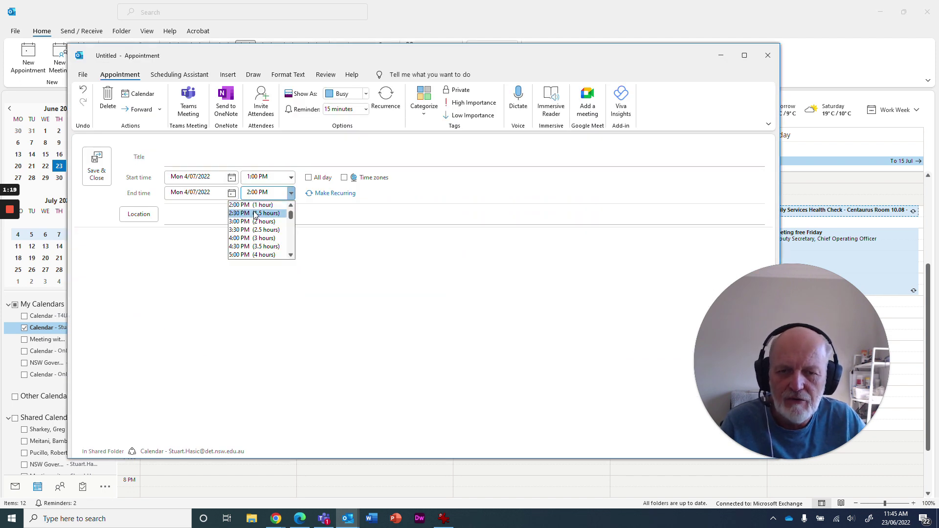
click(252, 230)
click(291, 193)
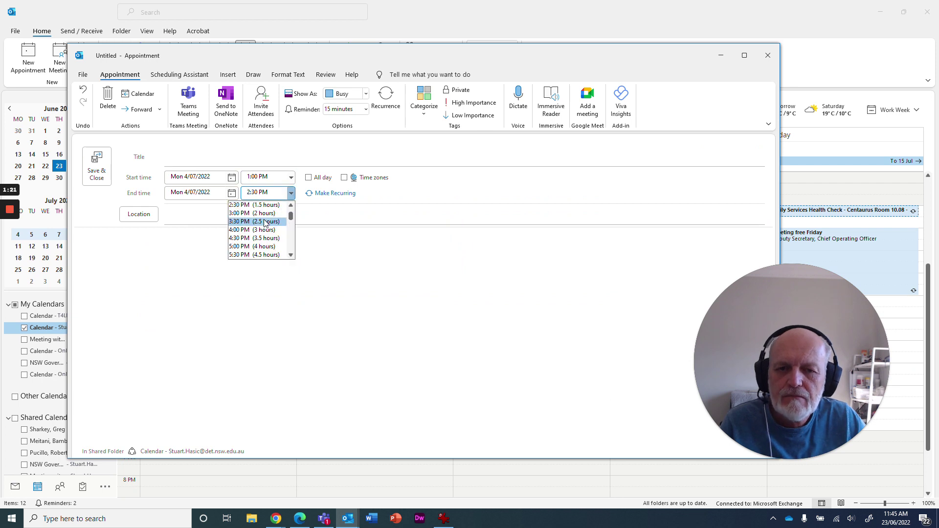
click(290, 205)
click(291, 205)
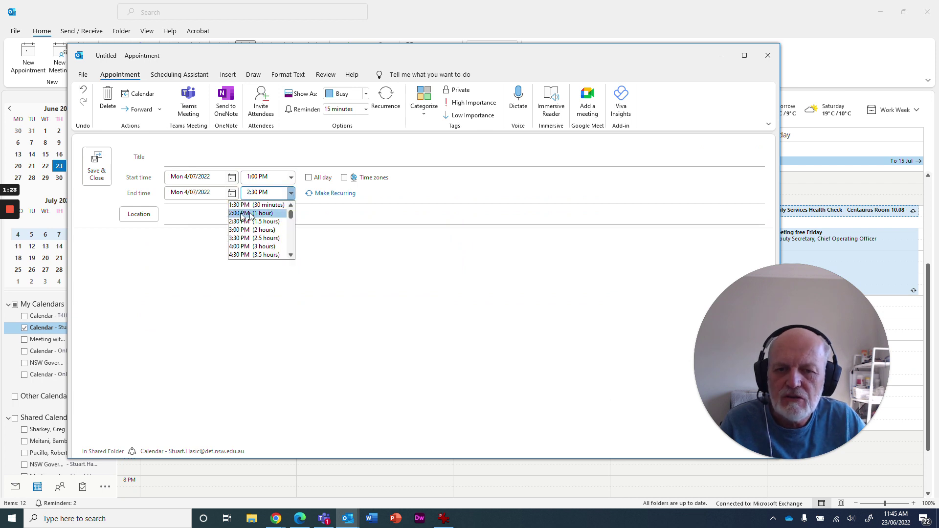
click(242, 205)
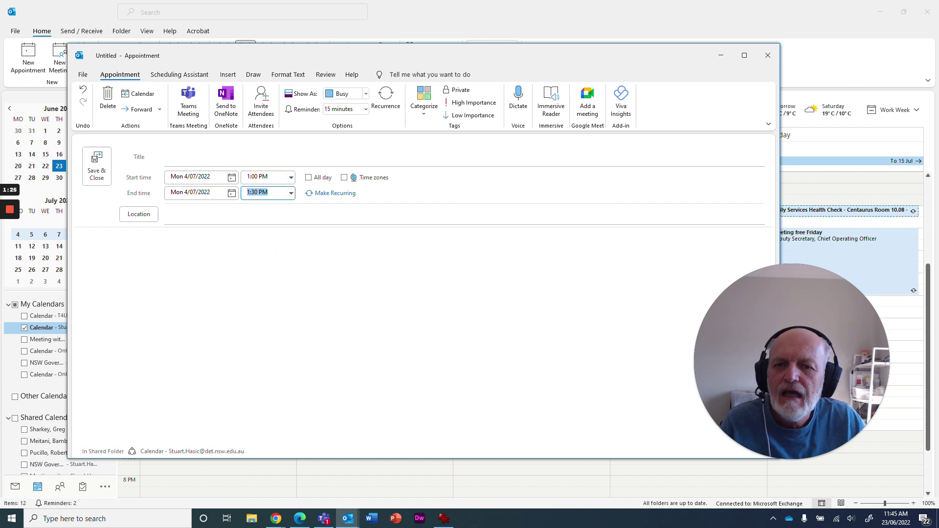
Step: Title it 'This is an important meeting for not so important people' with location MS Teams
click(165, 156)
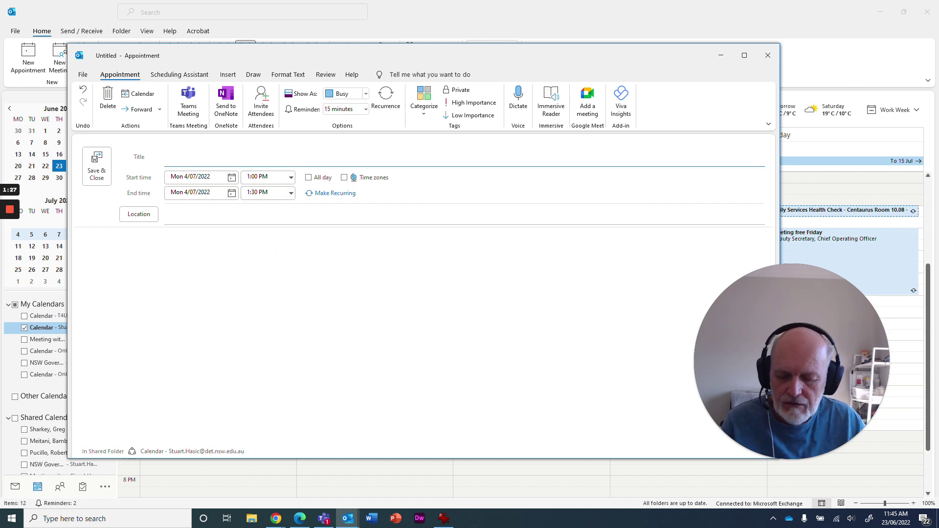
text(This is )
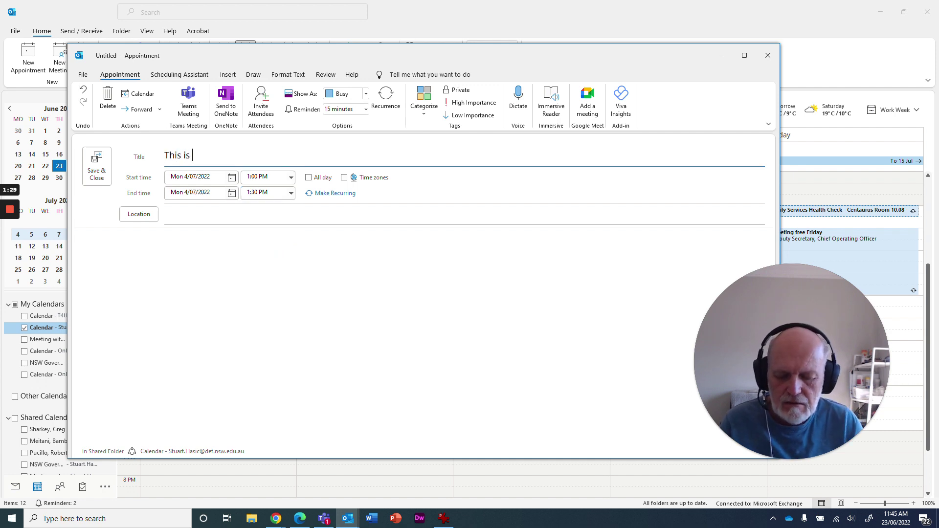
text(an i)
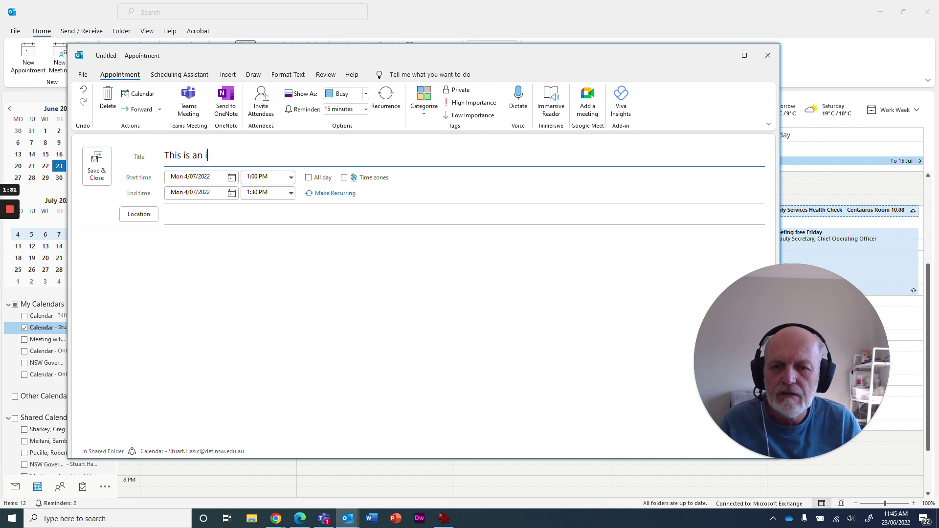
text(o=mport)
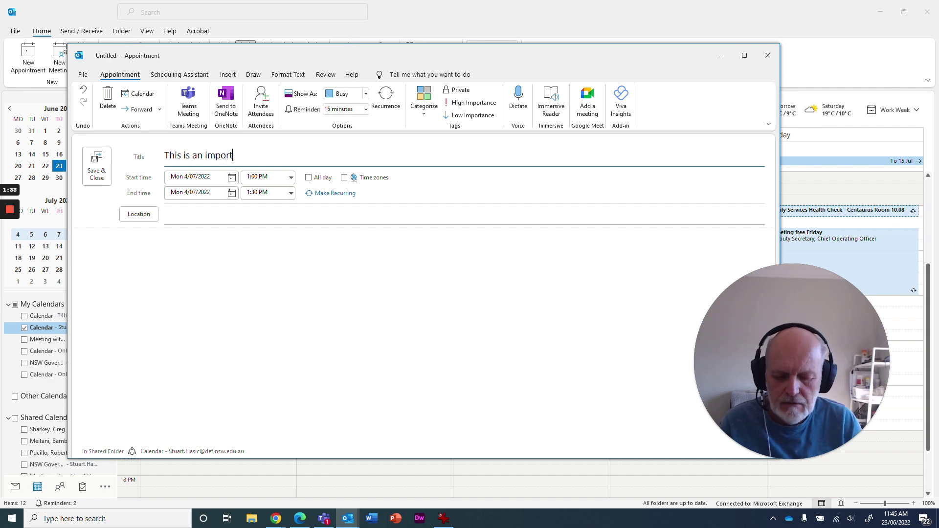
text(ant meeting f)
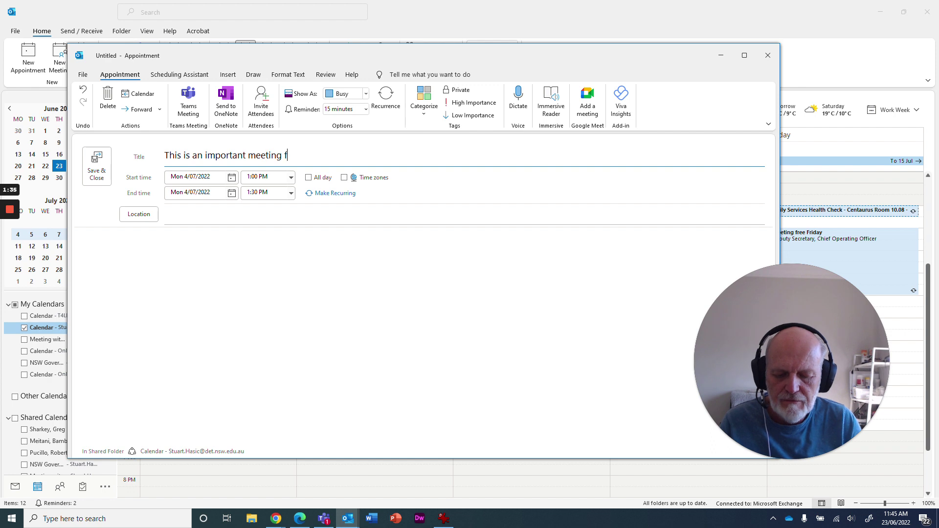
text(or not so imp)
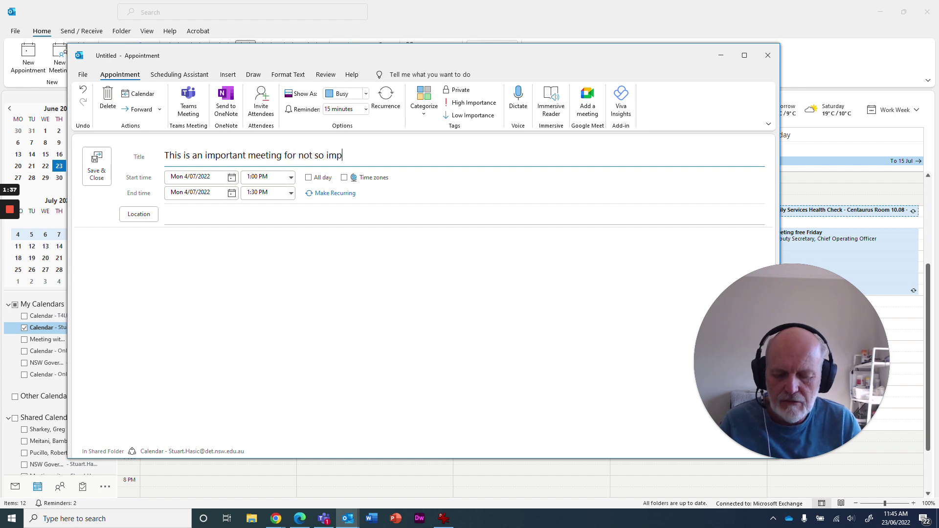
text(ortant people)
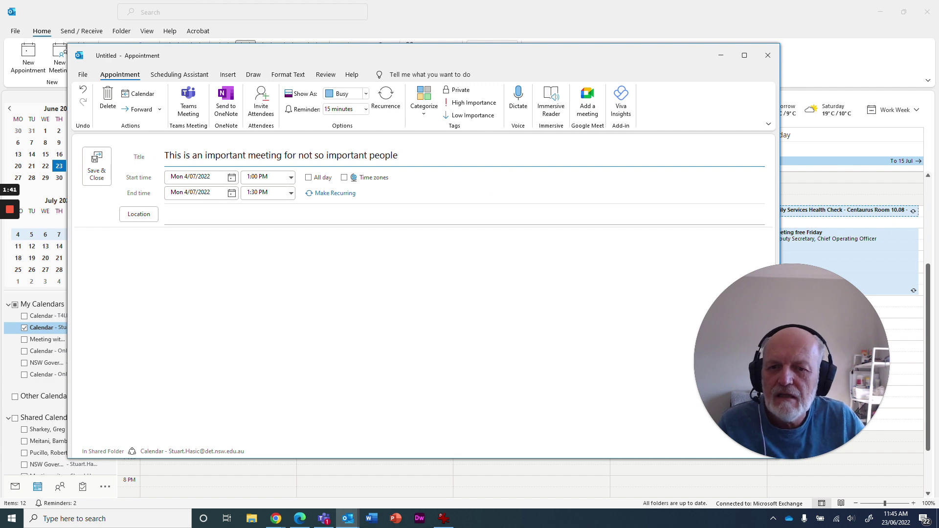
click(195, 216)
text(MS Teams)
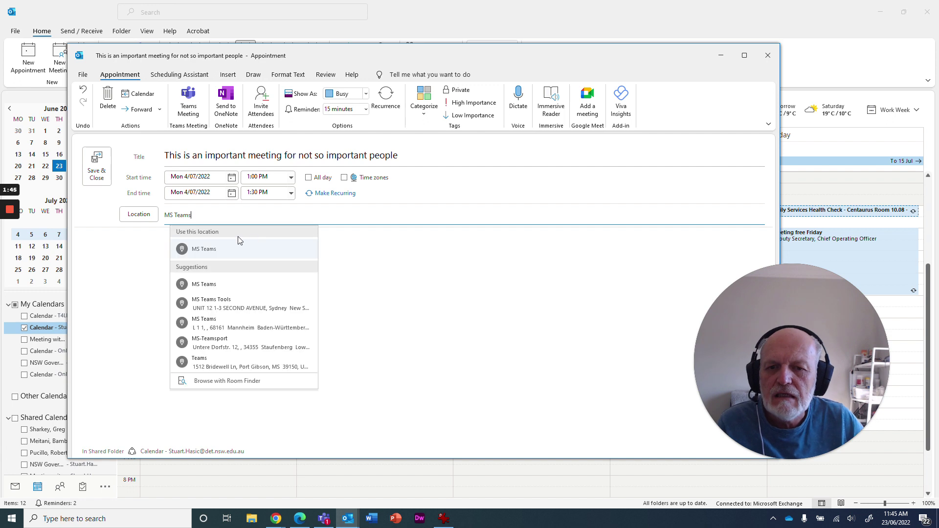
key(Tab)
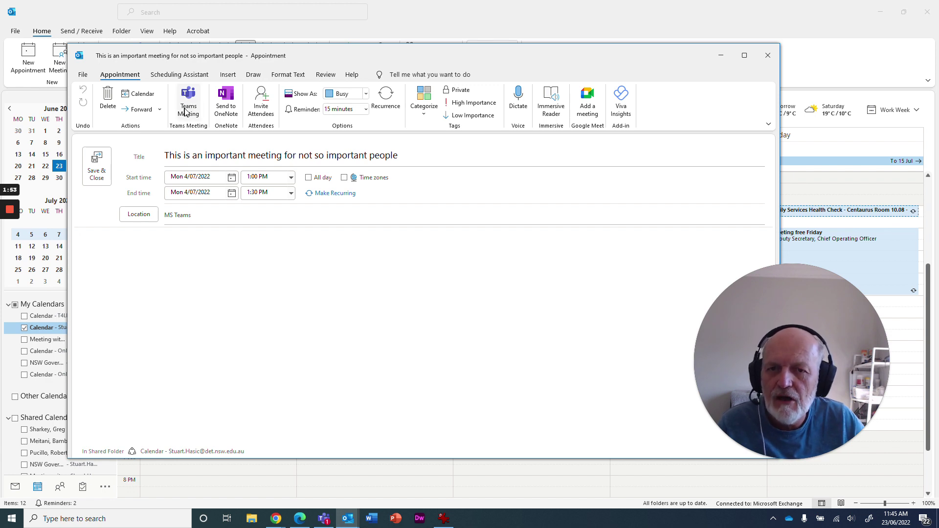
Step: Turn the appointment into a Teams meeting and add four contacts as required attendees
click(265, 103)
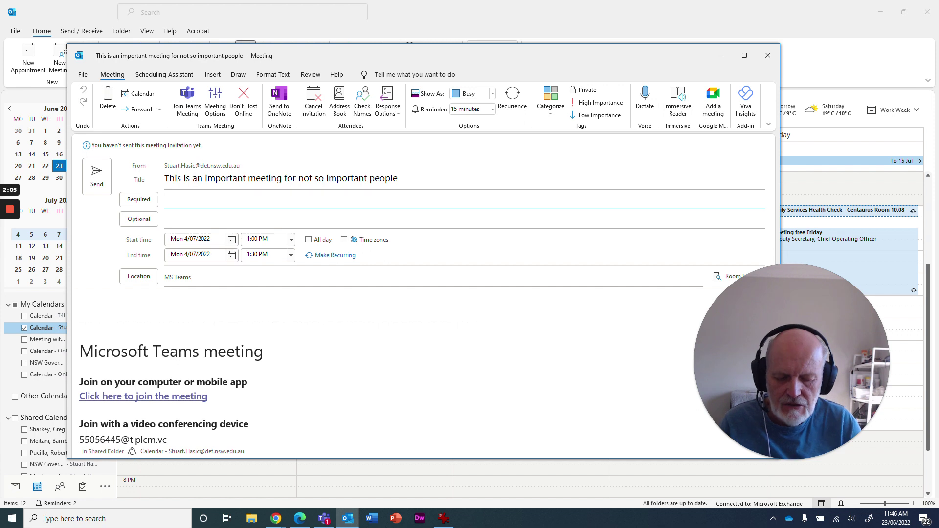
text(Joac)
key(Return)
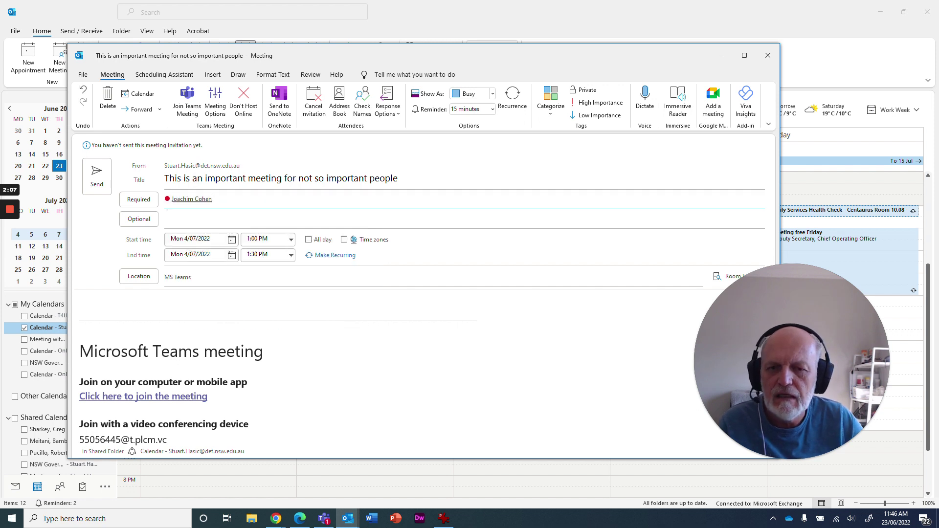
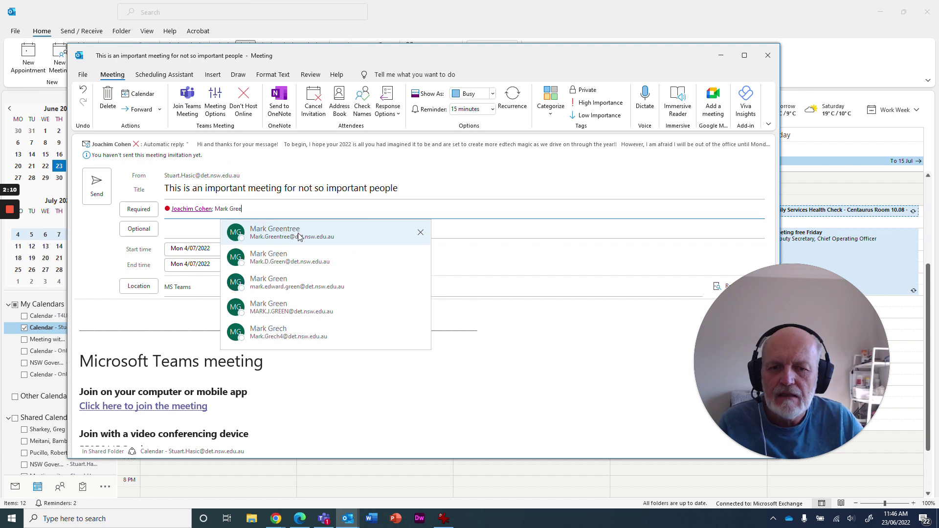
key(Return)
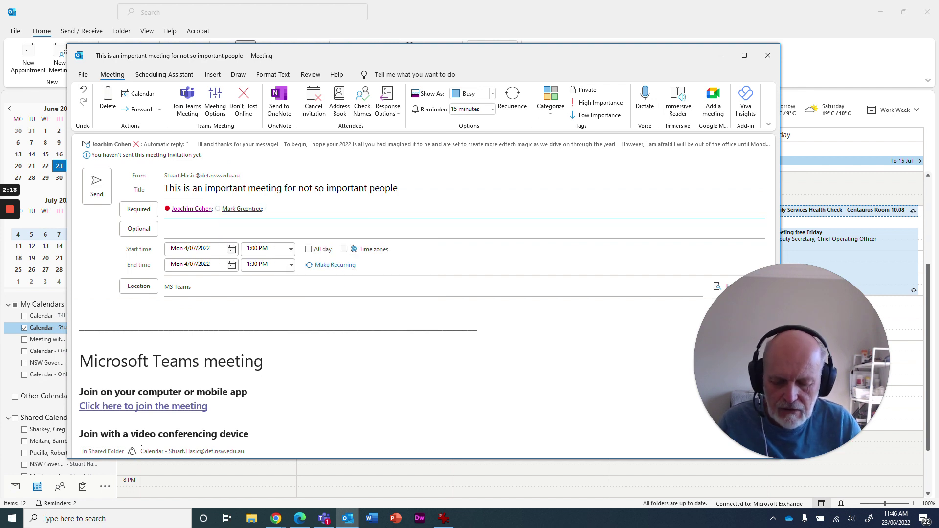
text(Greig)
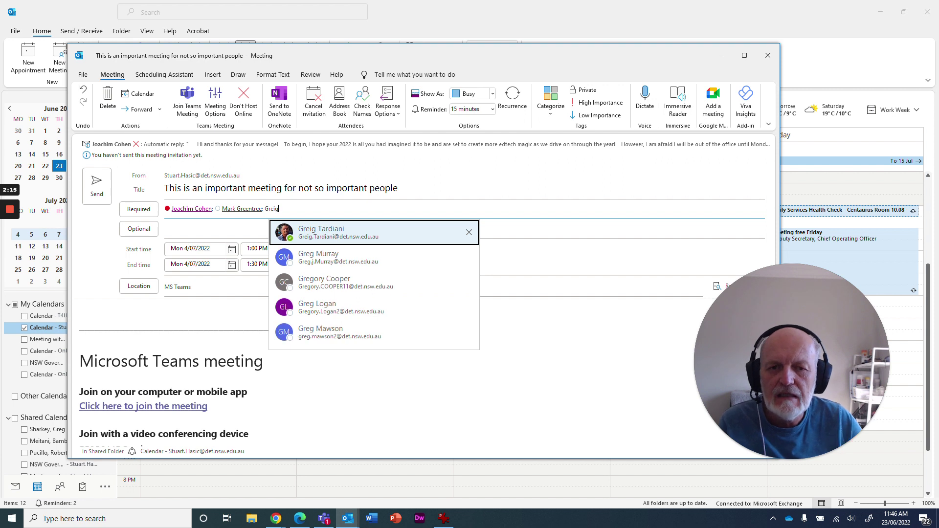
key(Return)
text(Micha)
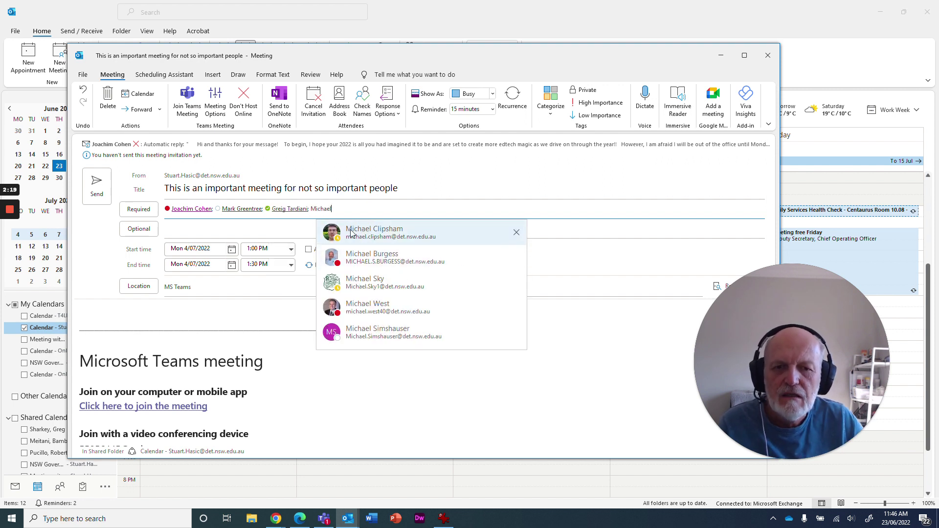
text(el)
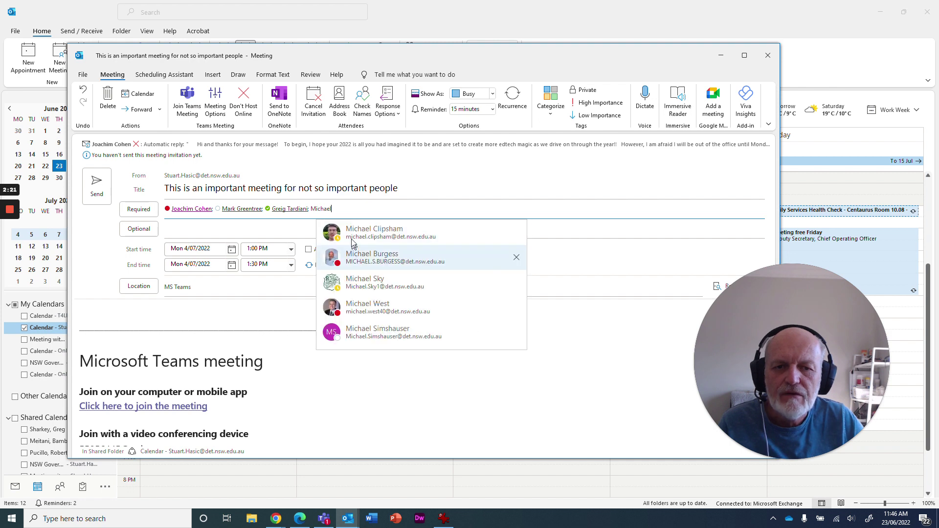
key(Return)
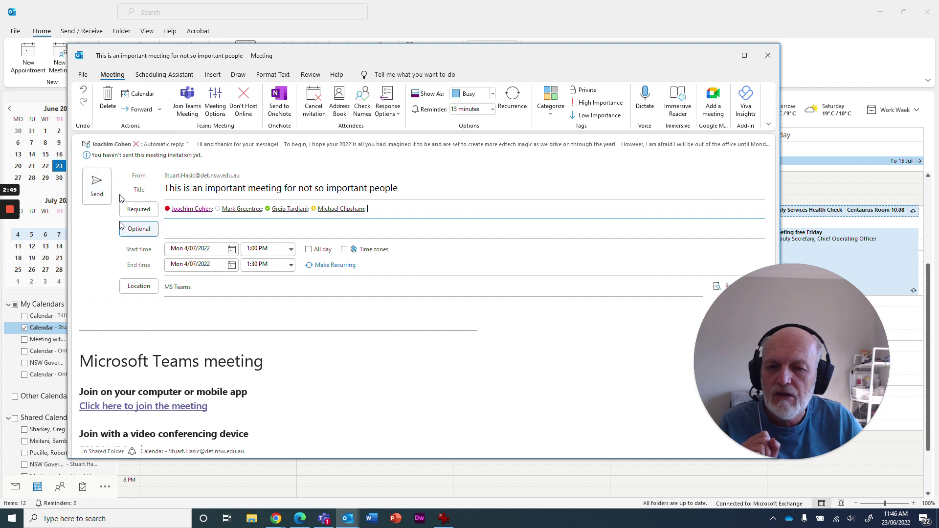
click(190, 265)
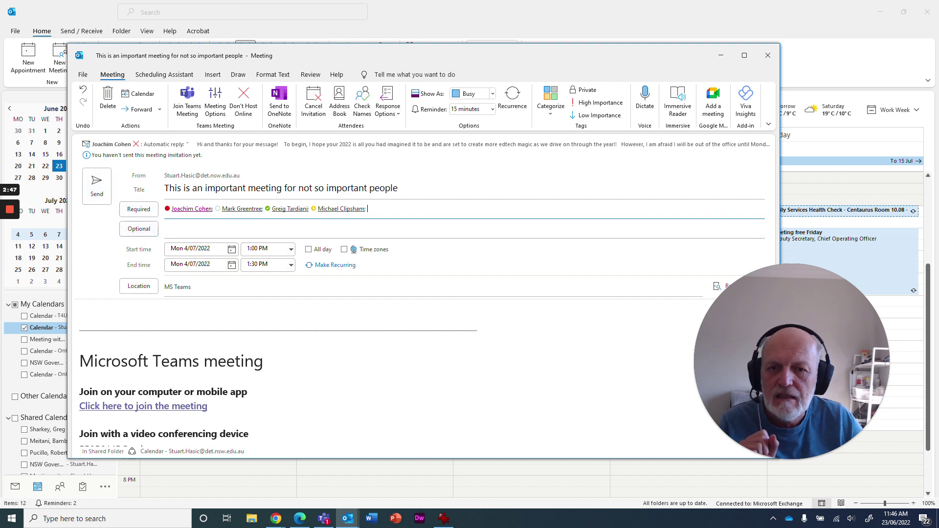
Step: Open the Scheduling Assistant and scroll to see attendees' free/busy across 4–5 July
click(167, 76)
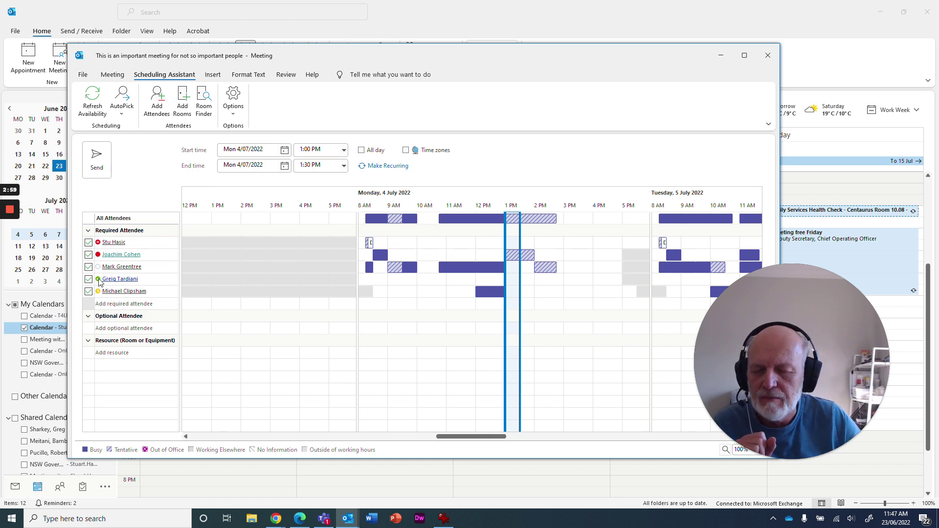
mouse_move(98, 279)
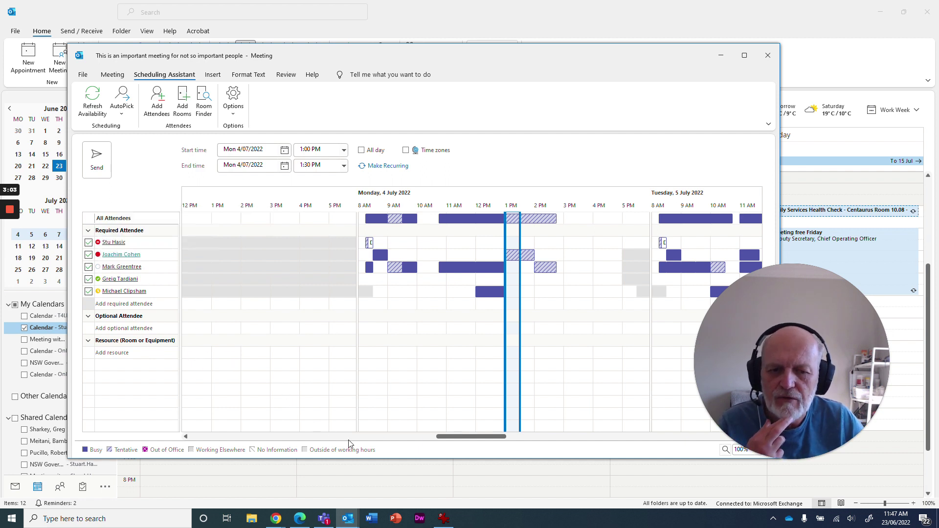
drag(459, 437, 453, 427)
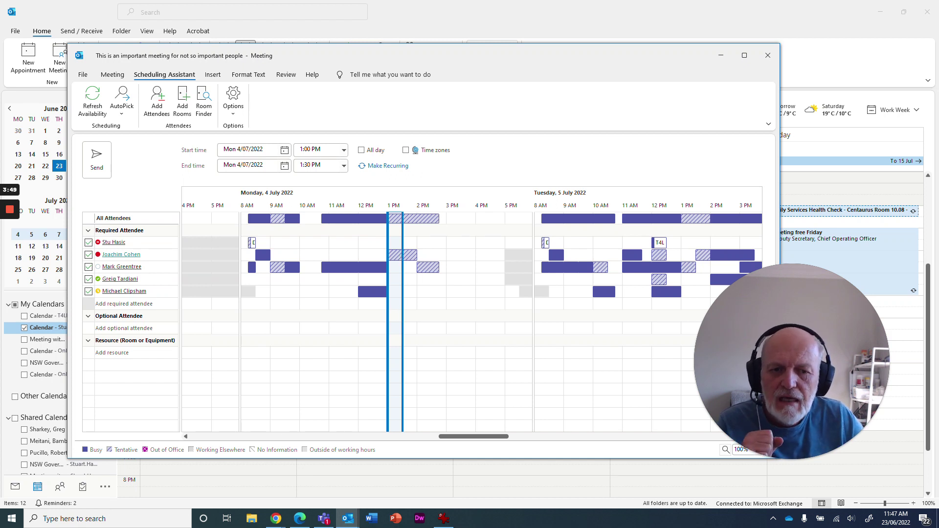
Step: Drag the meeting's slot in the scheduling grid to 10:00–10:30 AM on Monday
mouse_move(388, 367)
mouse_down()
mouse_move(344, 367)
mouse_move(388, 367)
mouse_up()
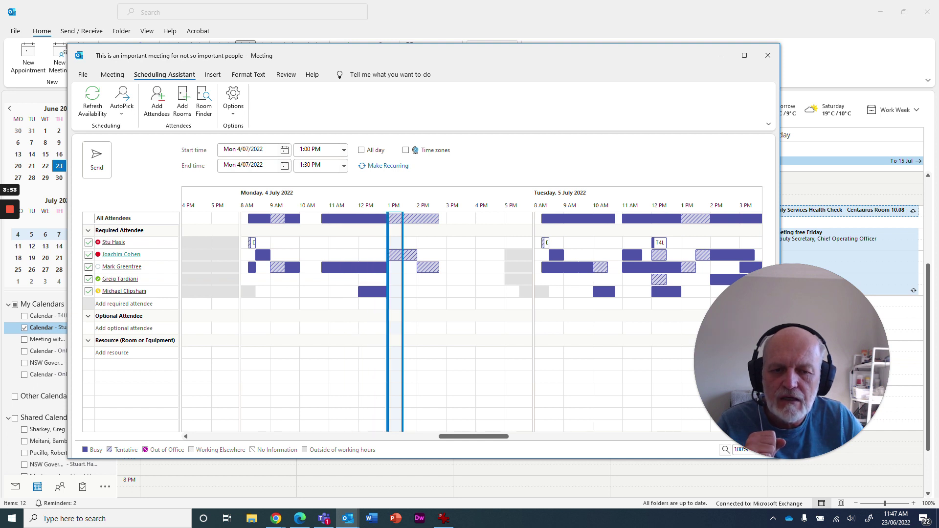
drag(396, 321, 300, 320)
drag(372, 324, 315, 324)
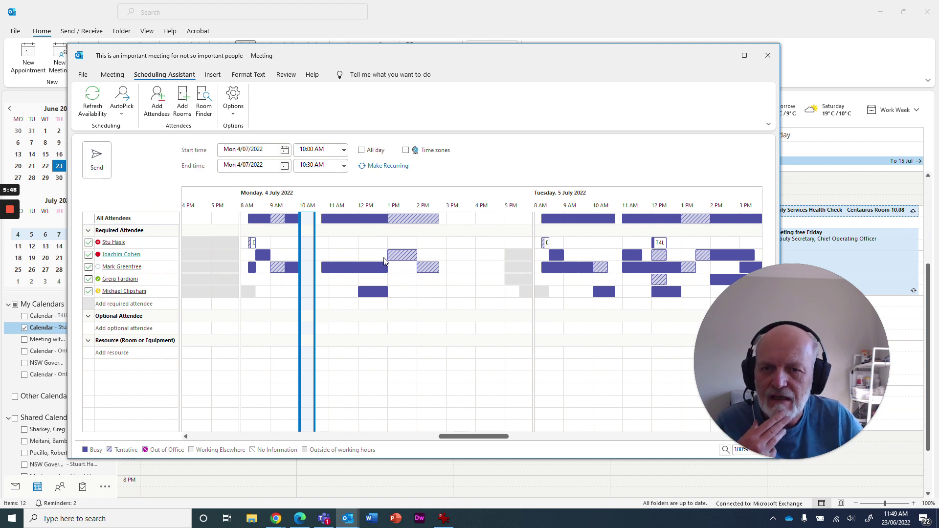
Step: Discard the meeting invite, then bring up new-item options for Monday 4 July
click(768, 55)
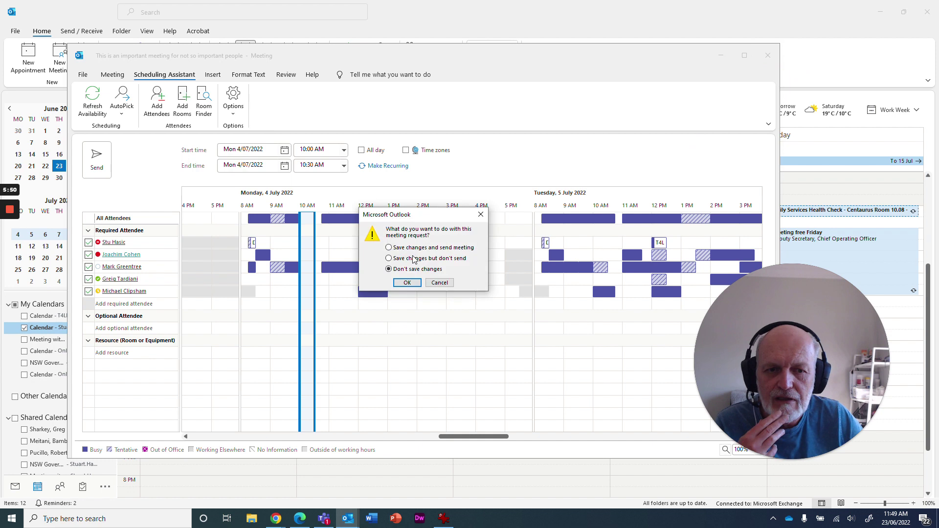
click(407, 283)
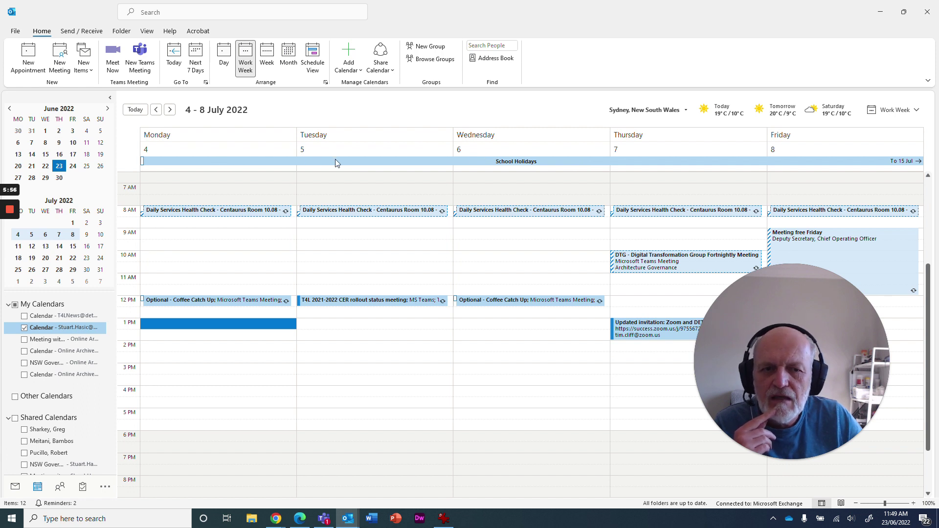
mouse_move(638, 164)
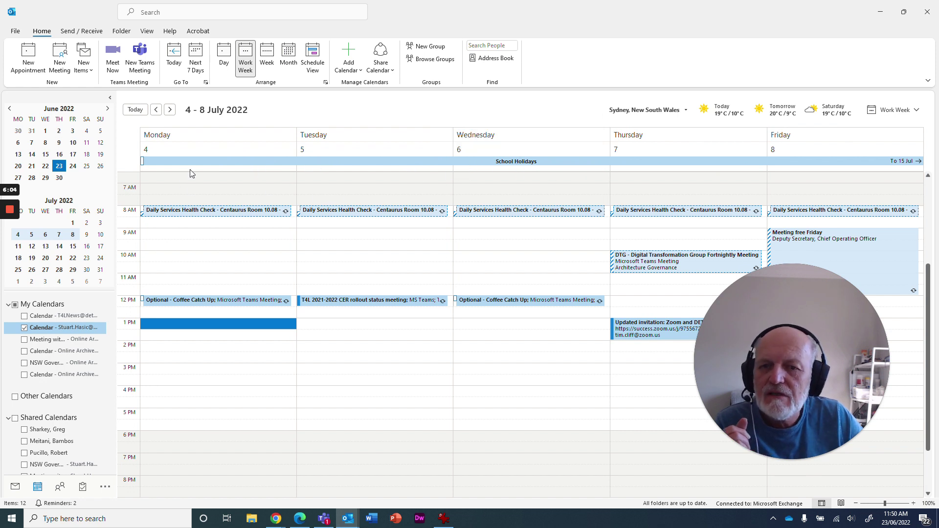
mouse_move(174, 156)
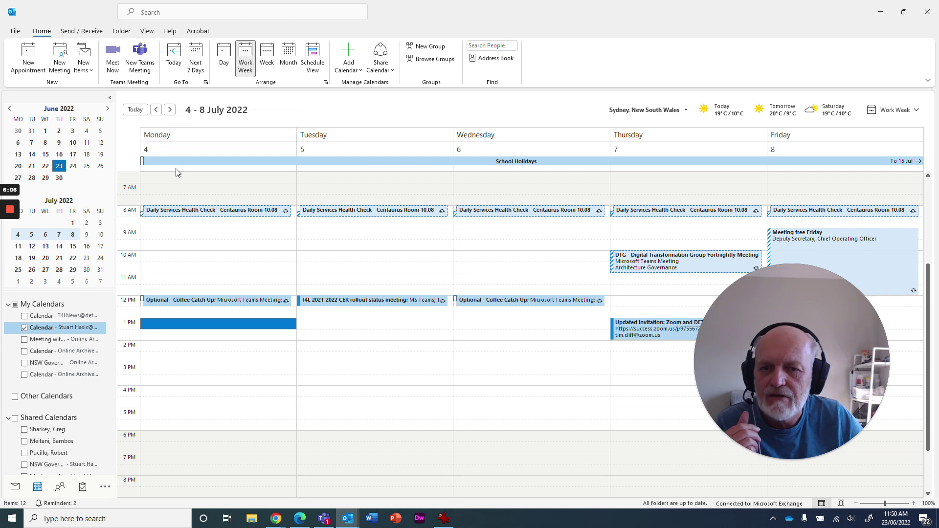
right_click(178, 172)
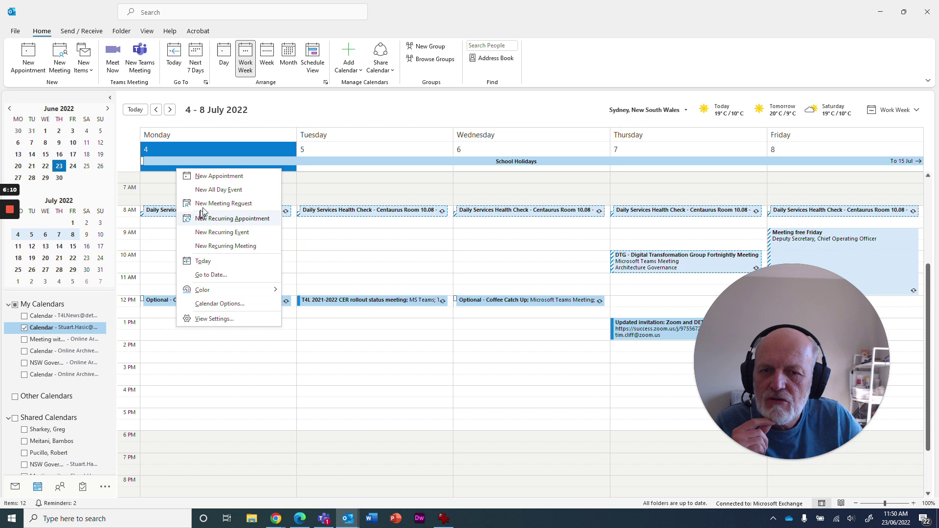
Step: Create an all-day Monday 4 July event titled 'I'm on a Flex Day' and move its window aside
click(220, 190)
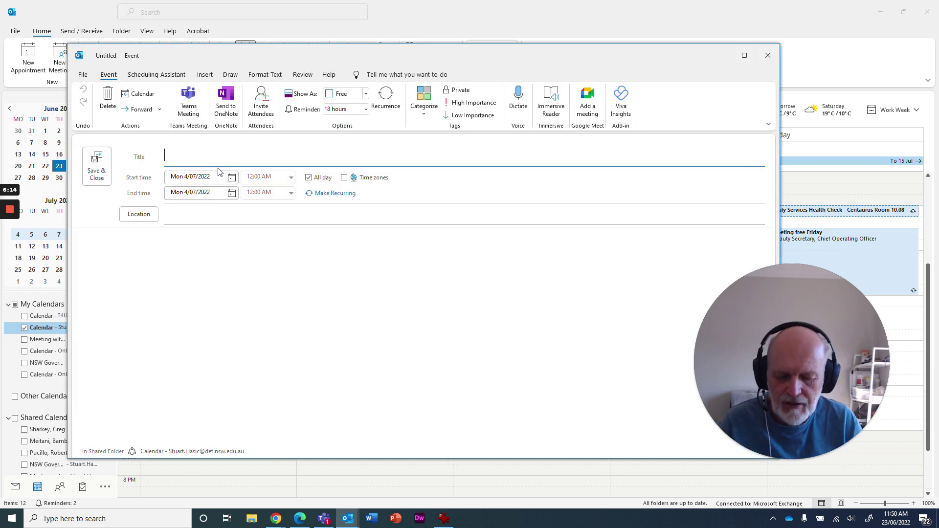
text(I'm on a)
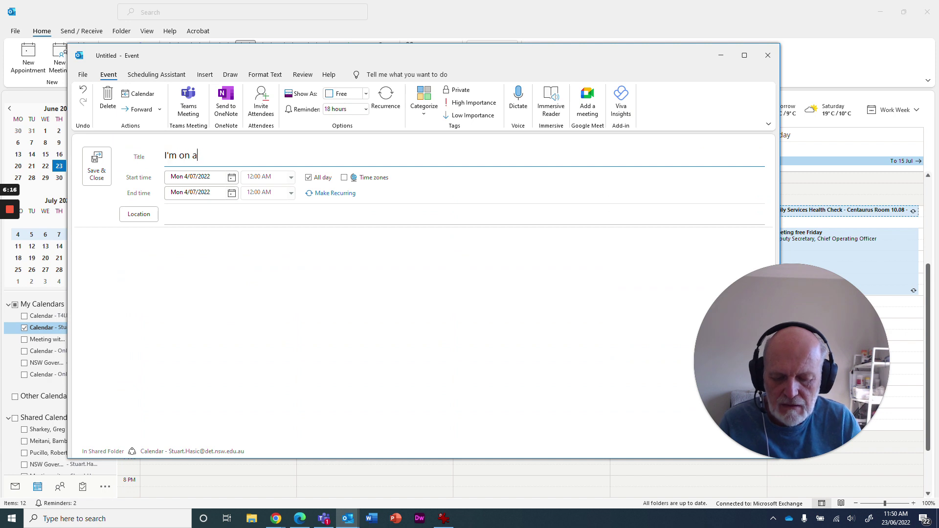
text( Flex DaY)
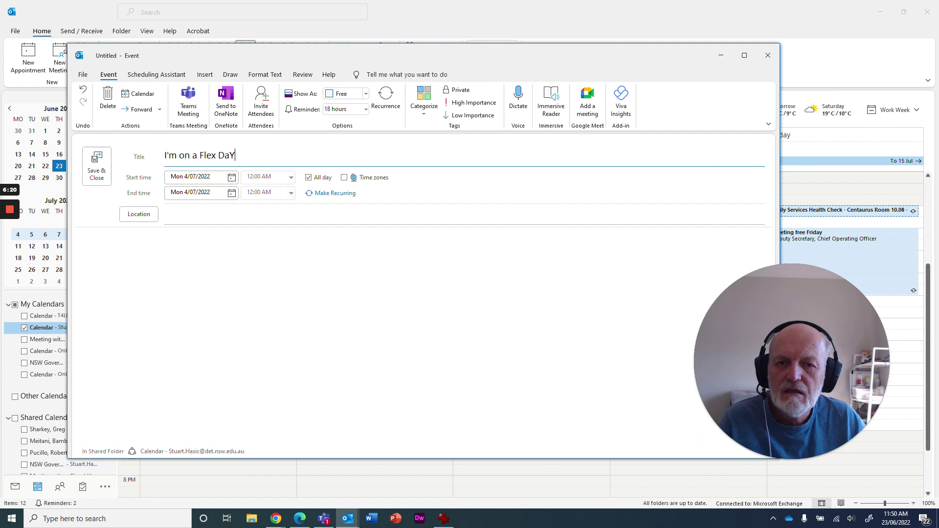
key(BackSpace)
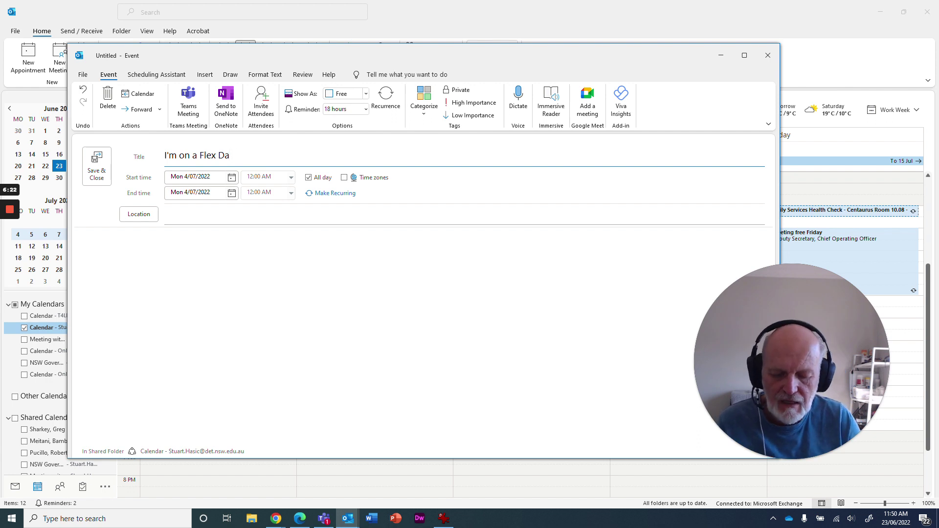
text(y)
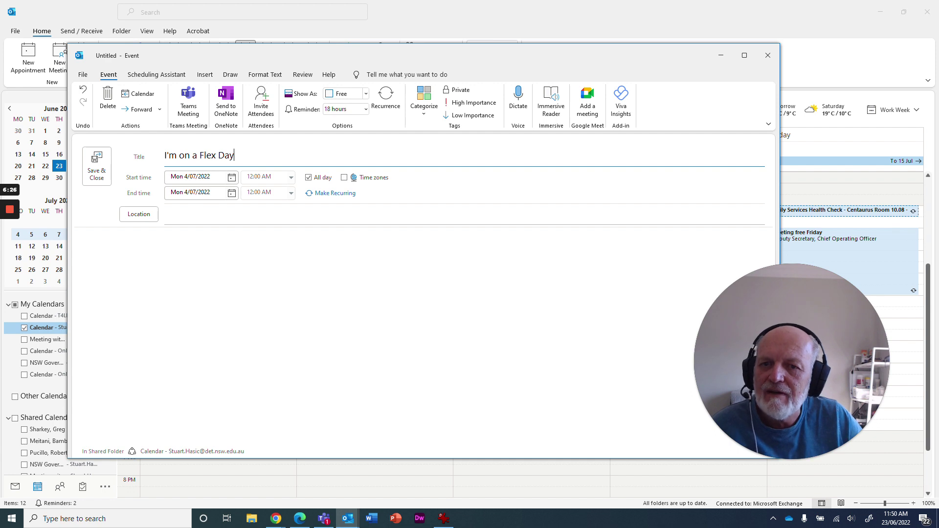
drag(230, 52, 400, 64)
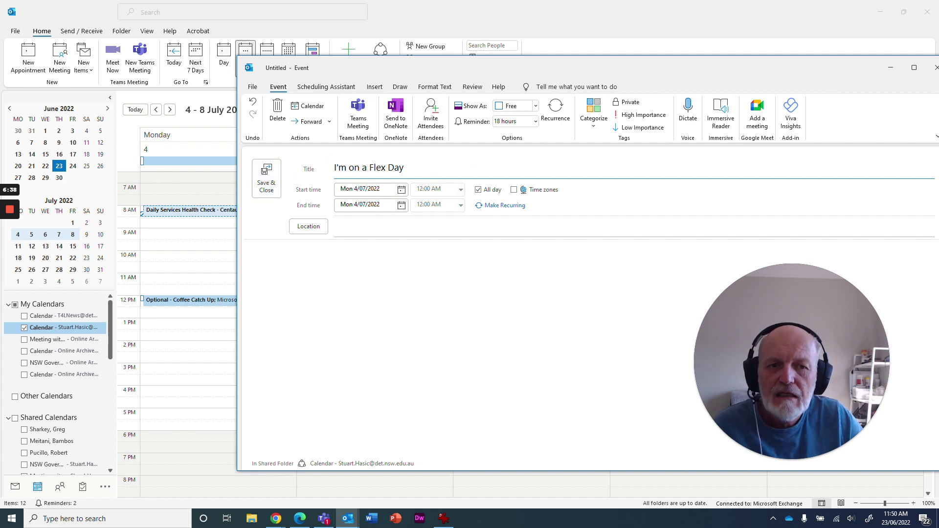
Step: Nudge the event window back and view the Show As availability choices, currently Free
drag(398, 60, 388, 65)
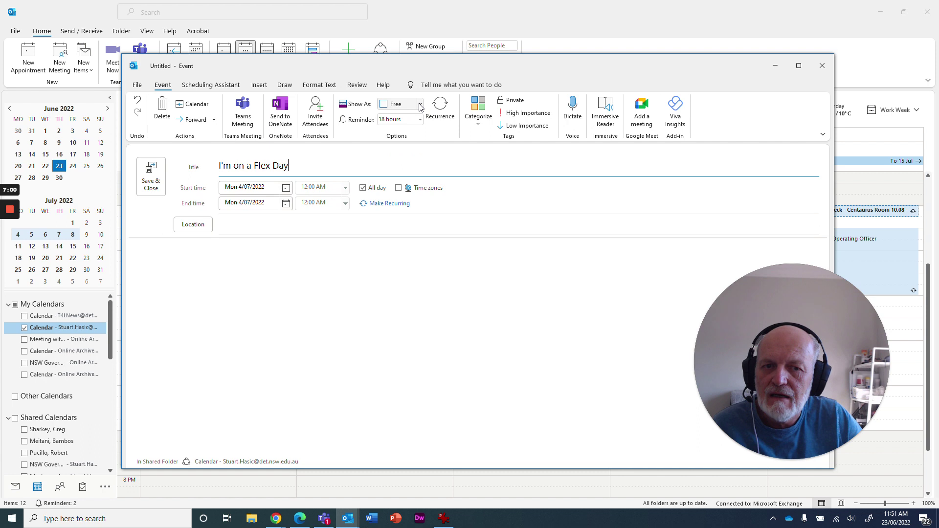
click(420, 104)
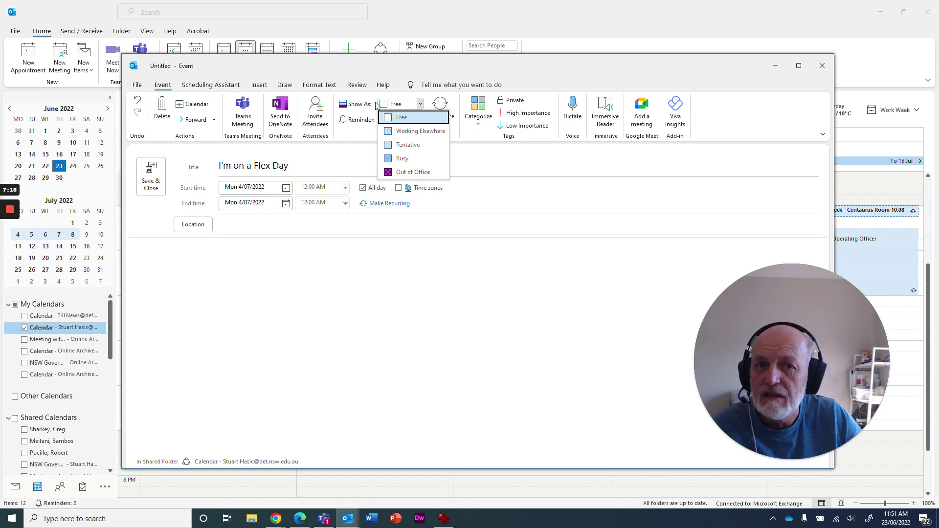
click(426, 256)
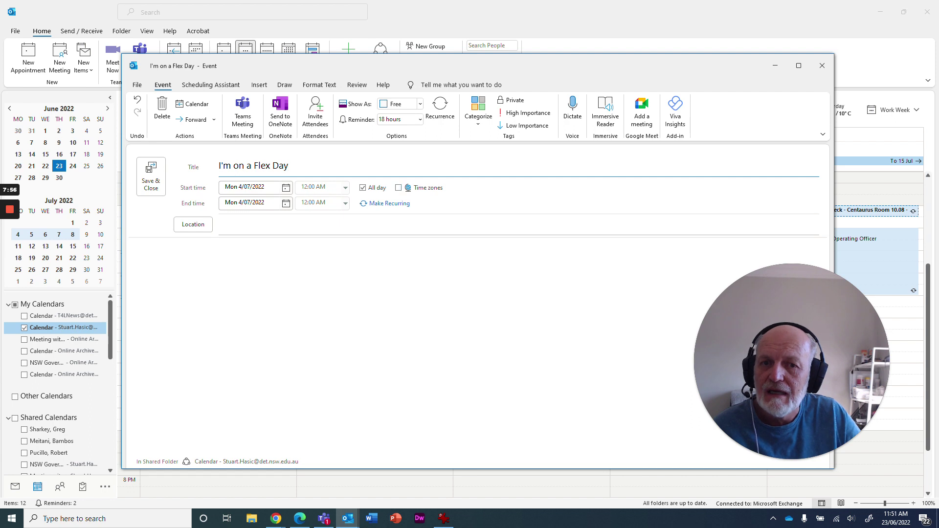
click(420, 104)
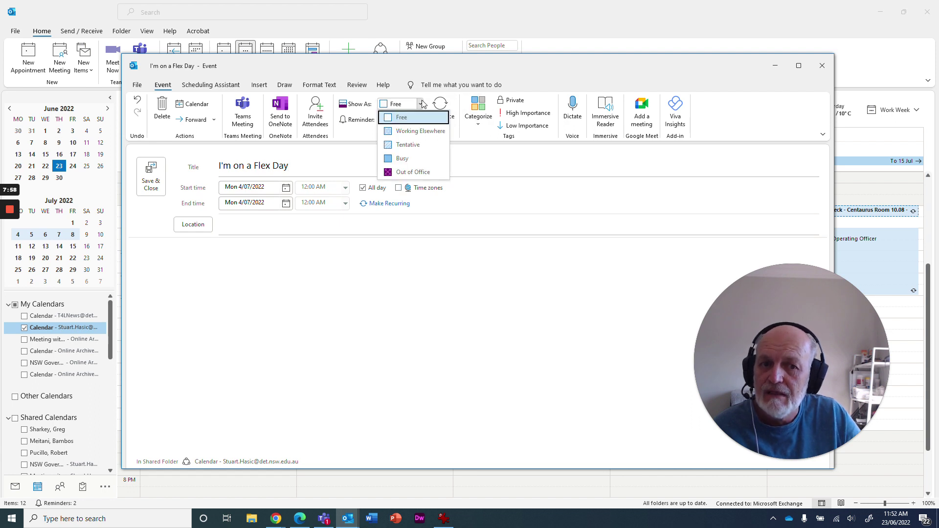